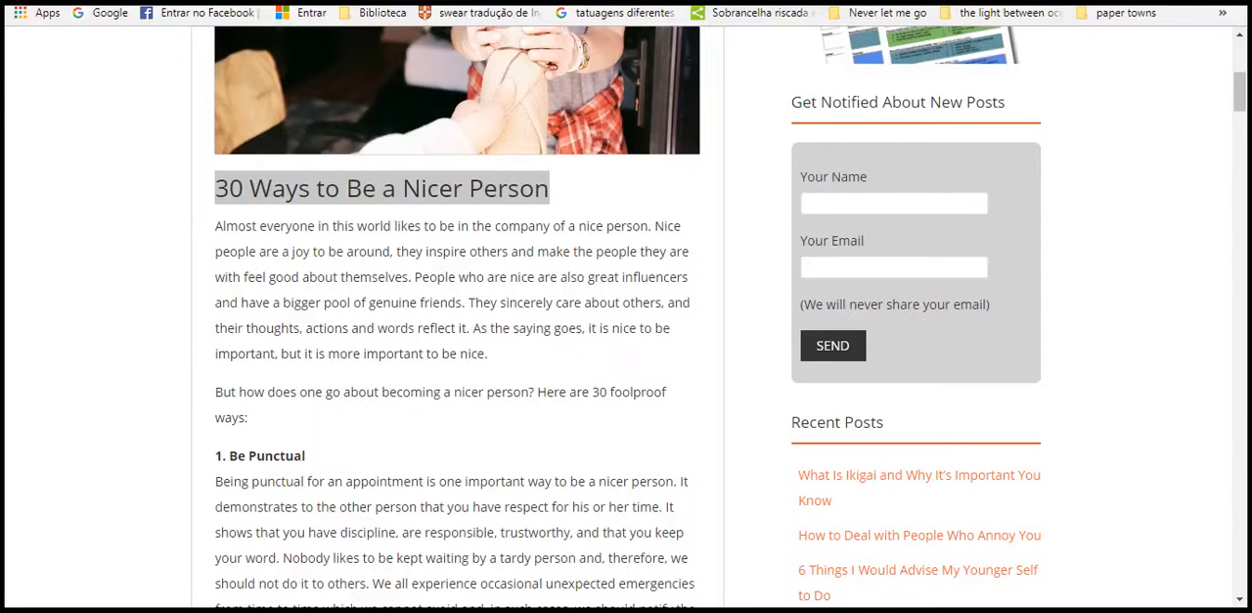
Clear the highlight on the article title so the introduction reads unselected.
left_click(317, 440)
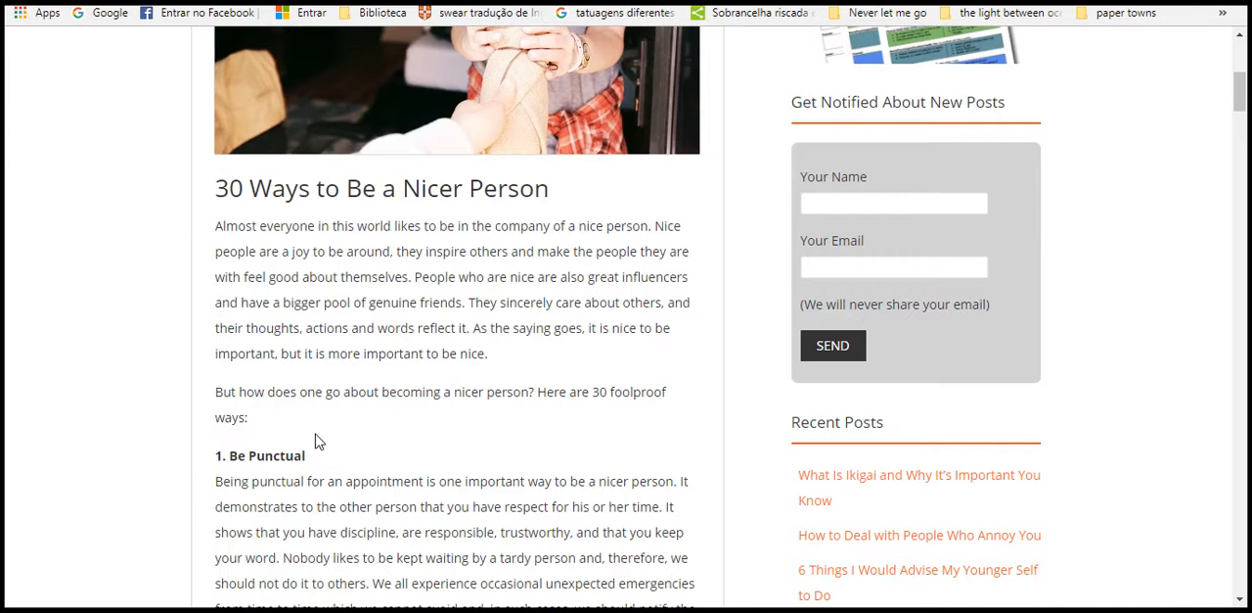
scroll(317, 440, "down", 2)
scroll(317, 437, "down", 1)
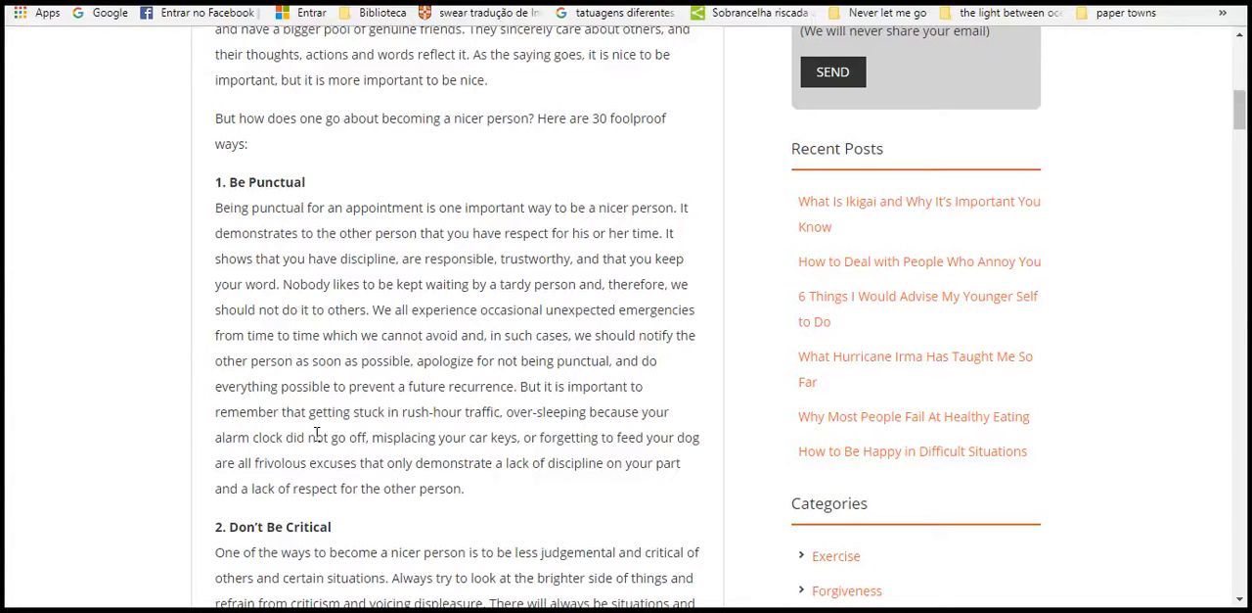
scroll(317, 436, "down", 1)
scroll(317, 437, "down", 1)
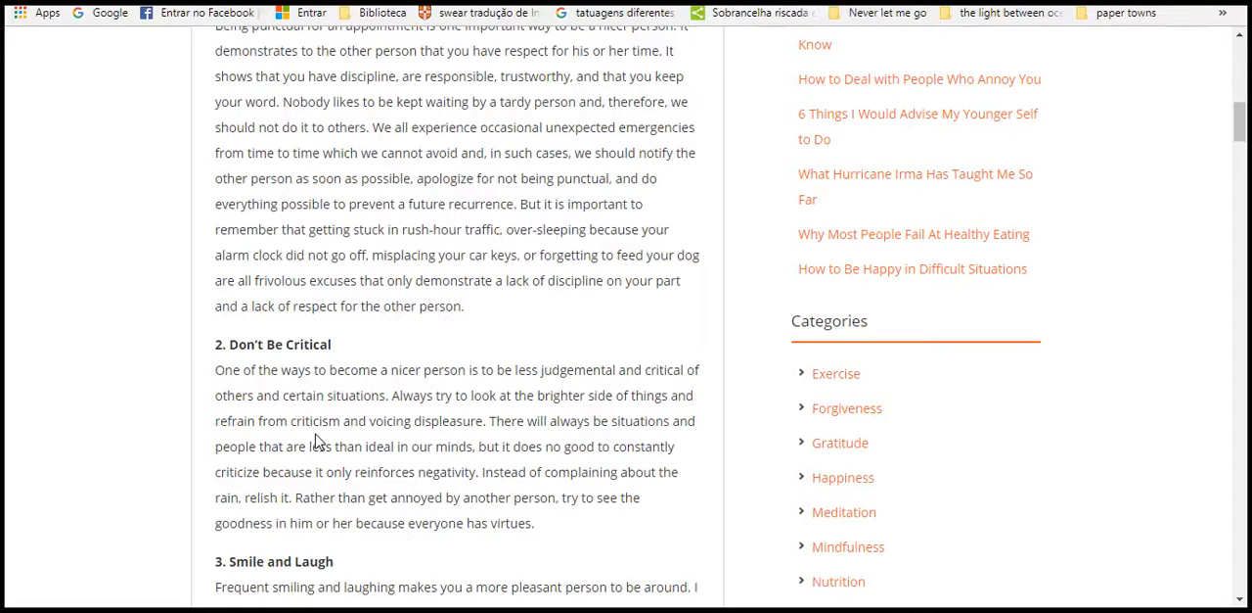
scroll(316, 440, "down", 3)
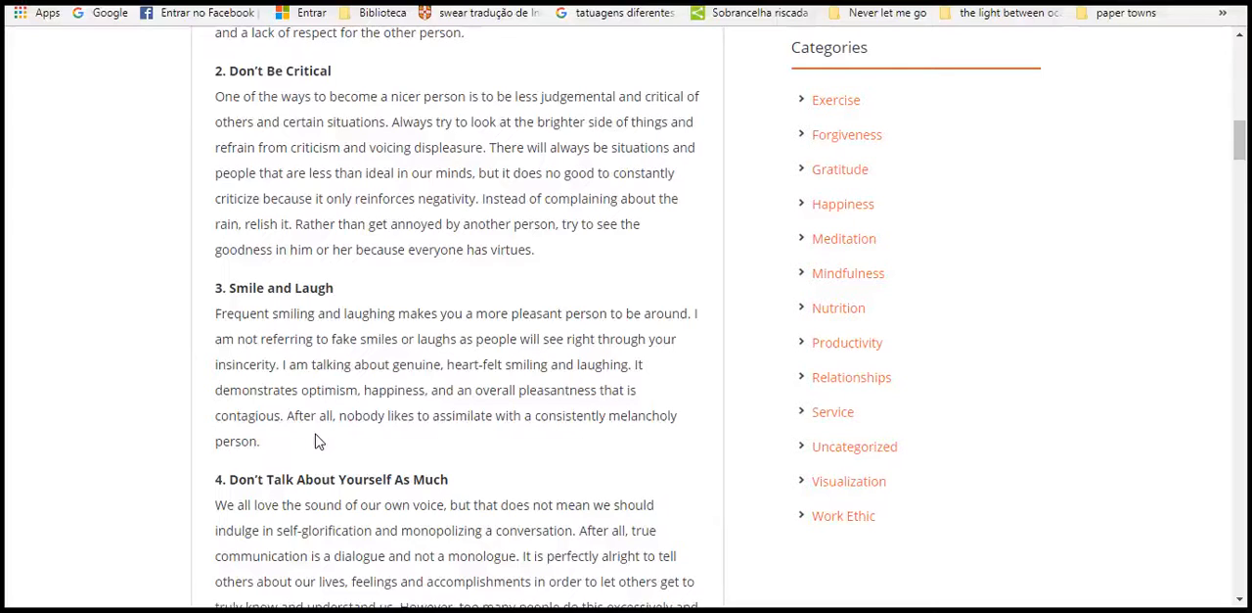
scroll(319, 440, "down", 2)
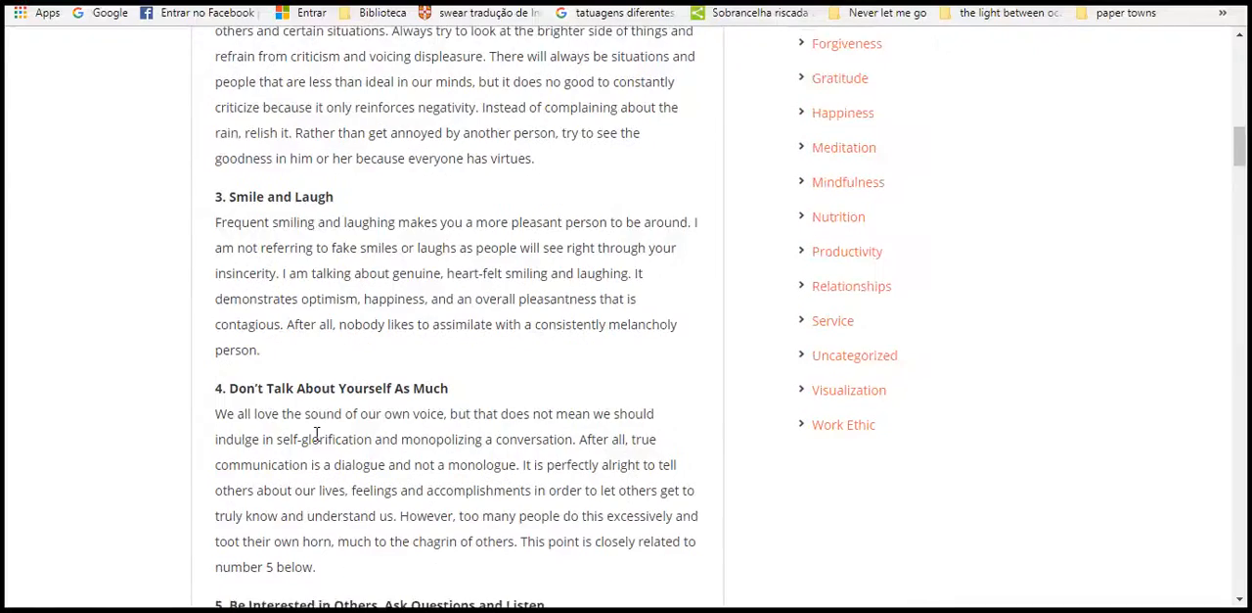
scroll(319, 441, "down", 2)
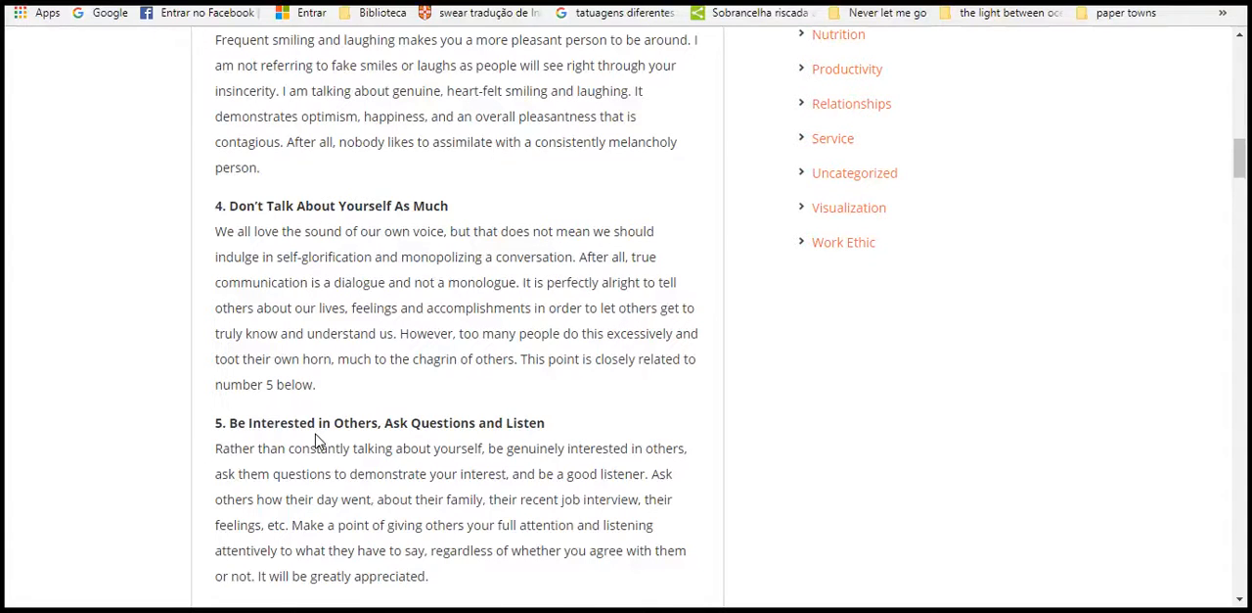
scroll(317, 440, "down", 2)
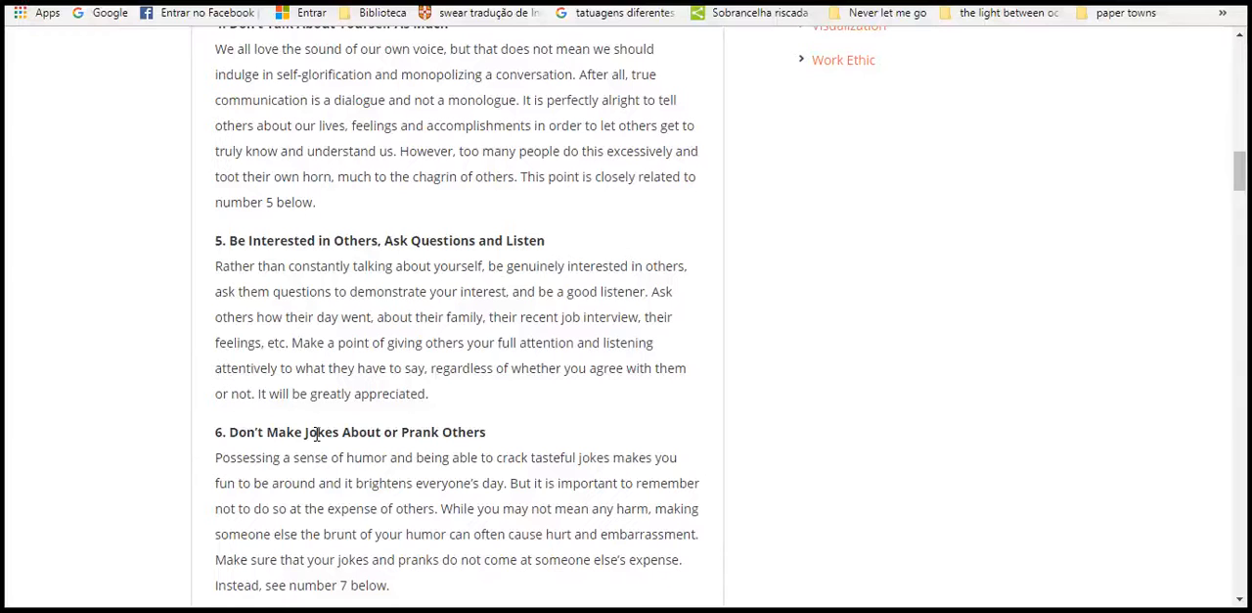
scroll(316, 434, "down", 3)
scroll(316, 434, "down", 2)
scroll(316, 434, "down", 2)
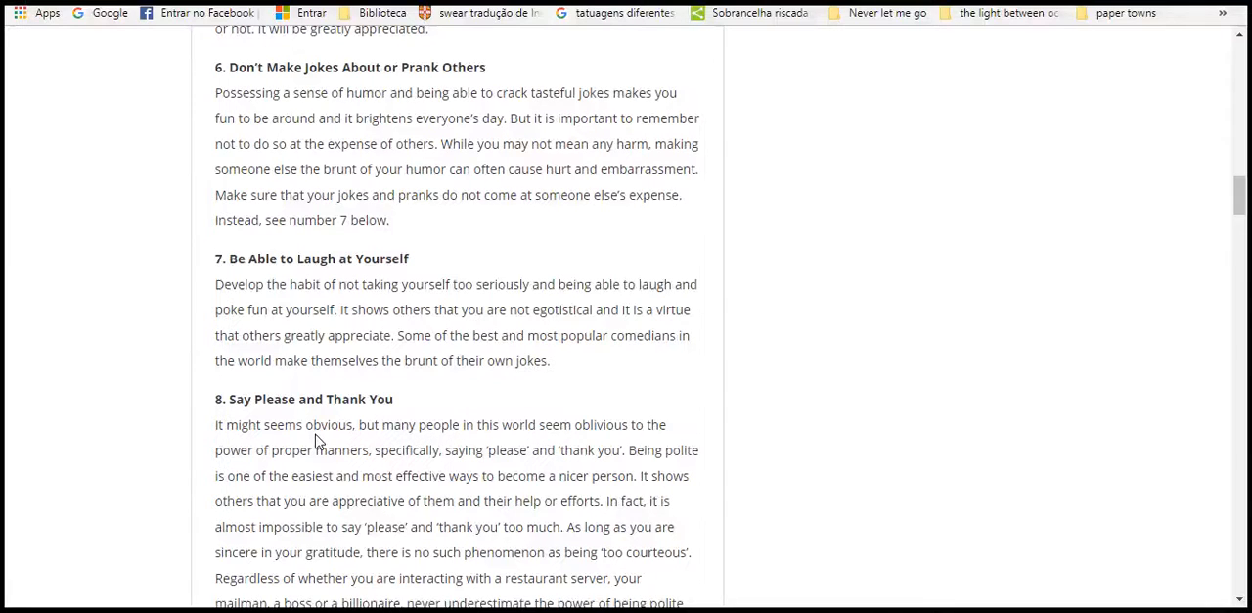
scroll(318, 440, "down", 1)
scroll(318, 440, "down", 1)
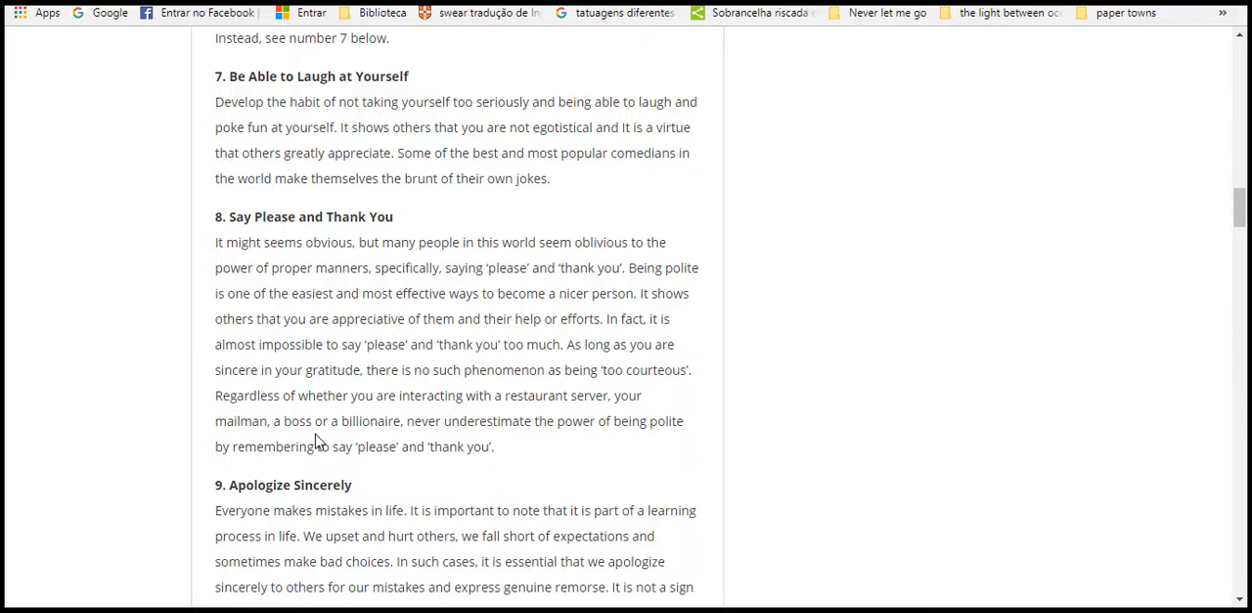
scroll(317, 442, "down", 3)
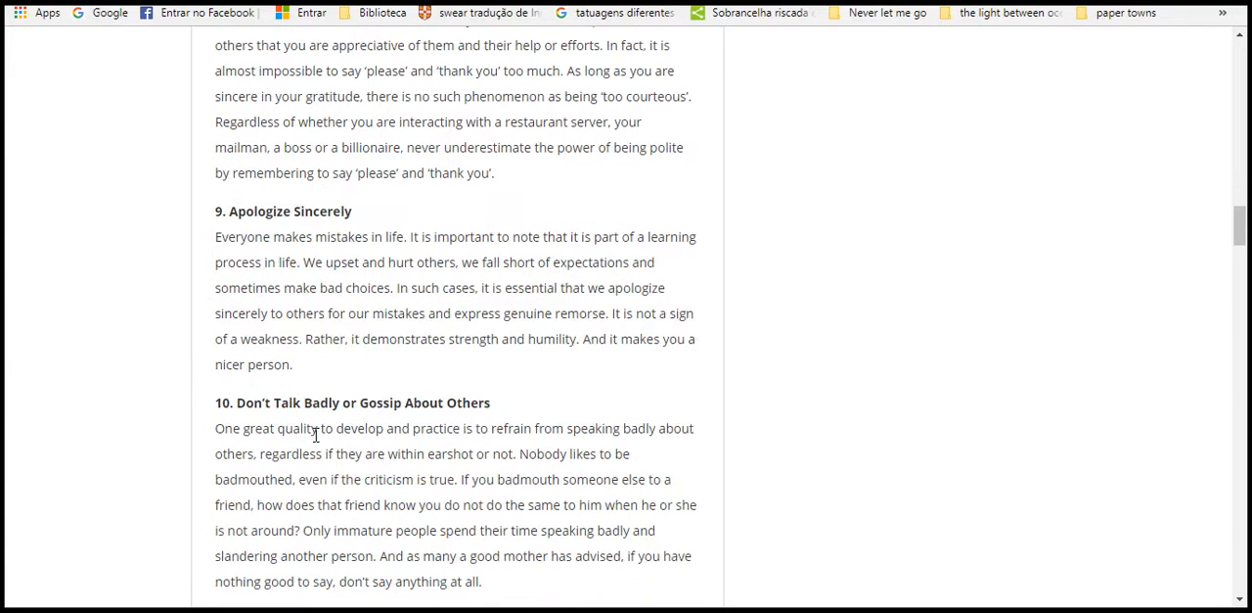
scroll(317, 435, "down", 1)
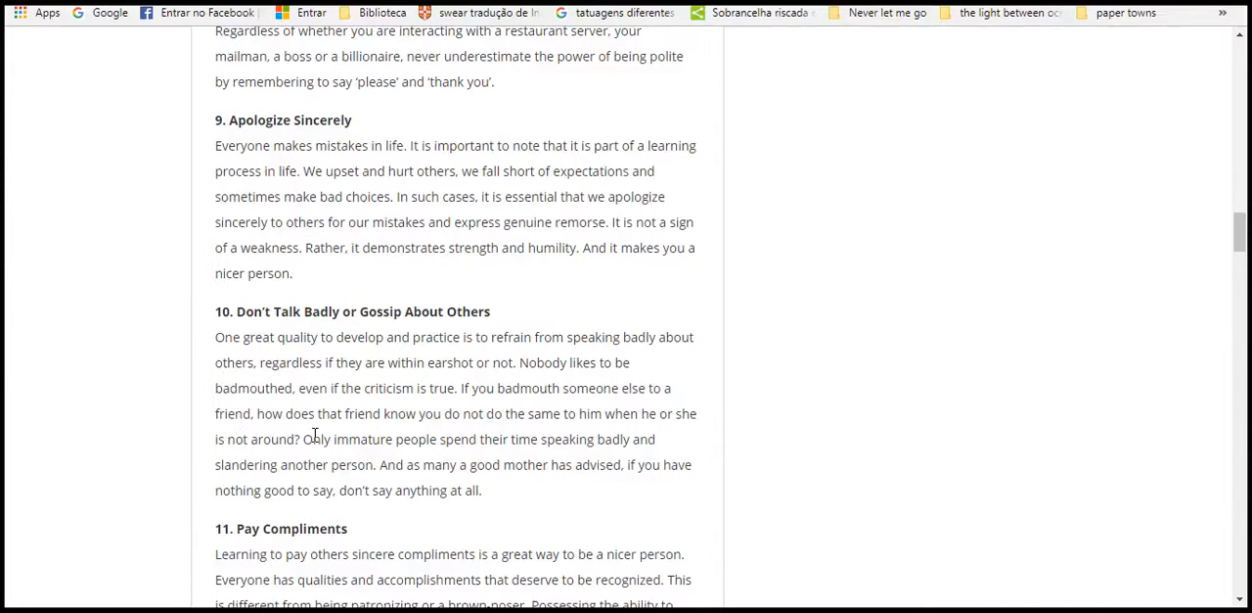
scroll(315, 434, "down", 4)
scroll(315, 434, "up", 2)
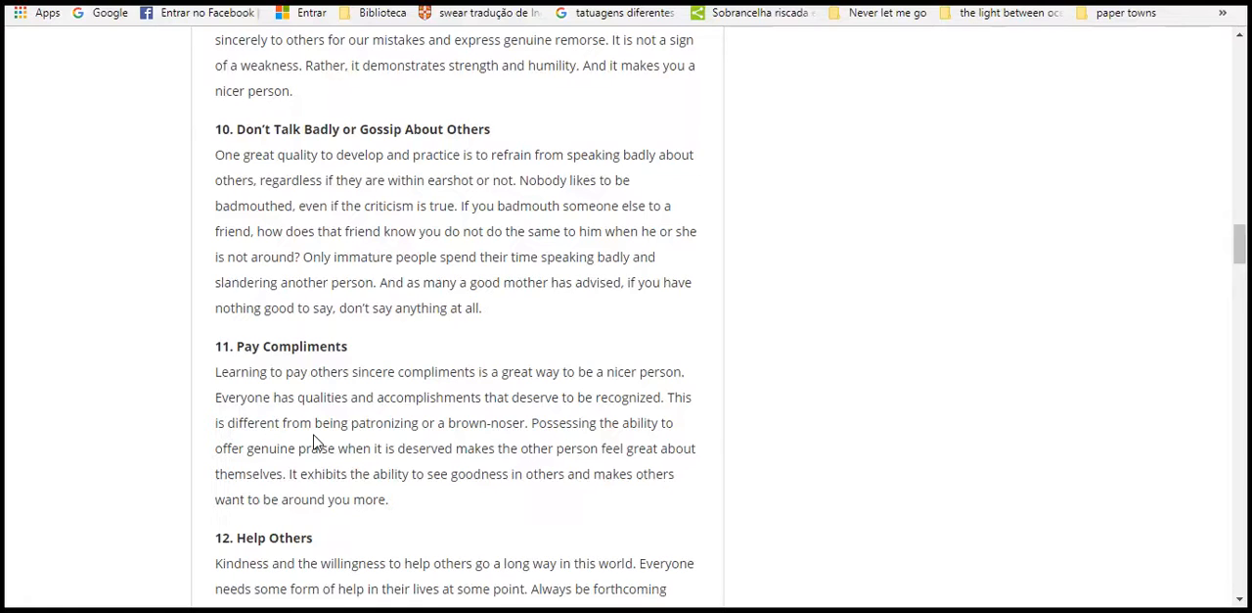
scroll(315, 440, "down", 2)
scroll(315, 440, "down", 2)
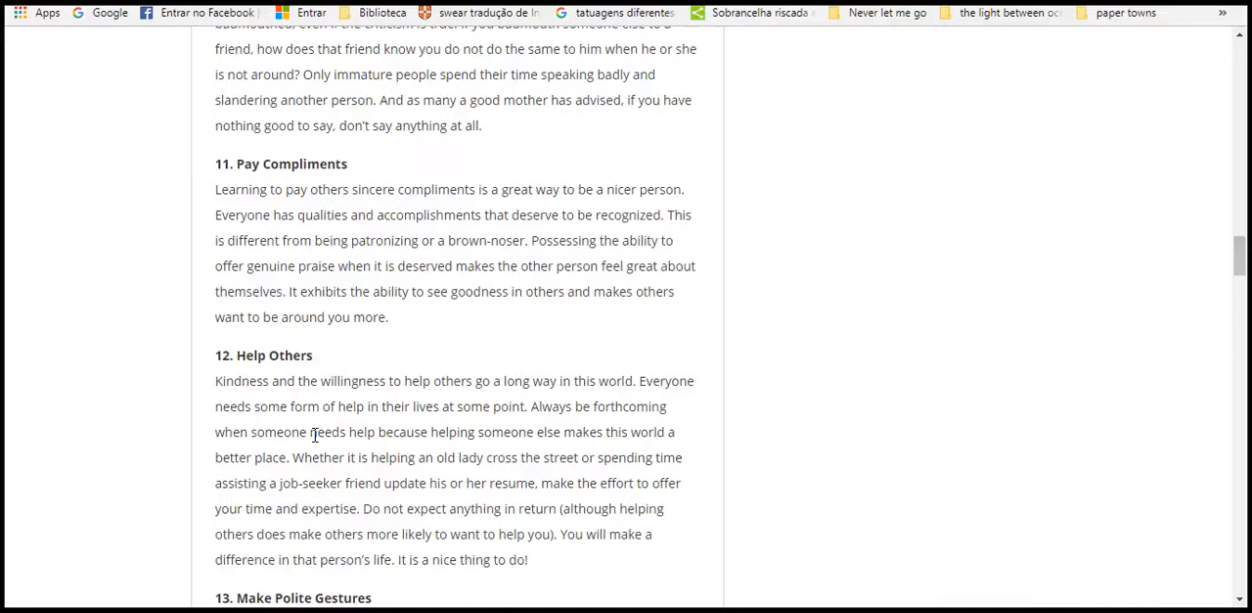
scroll(314, 435, "down", 3)
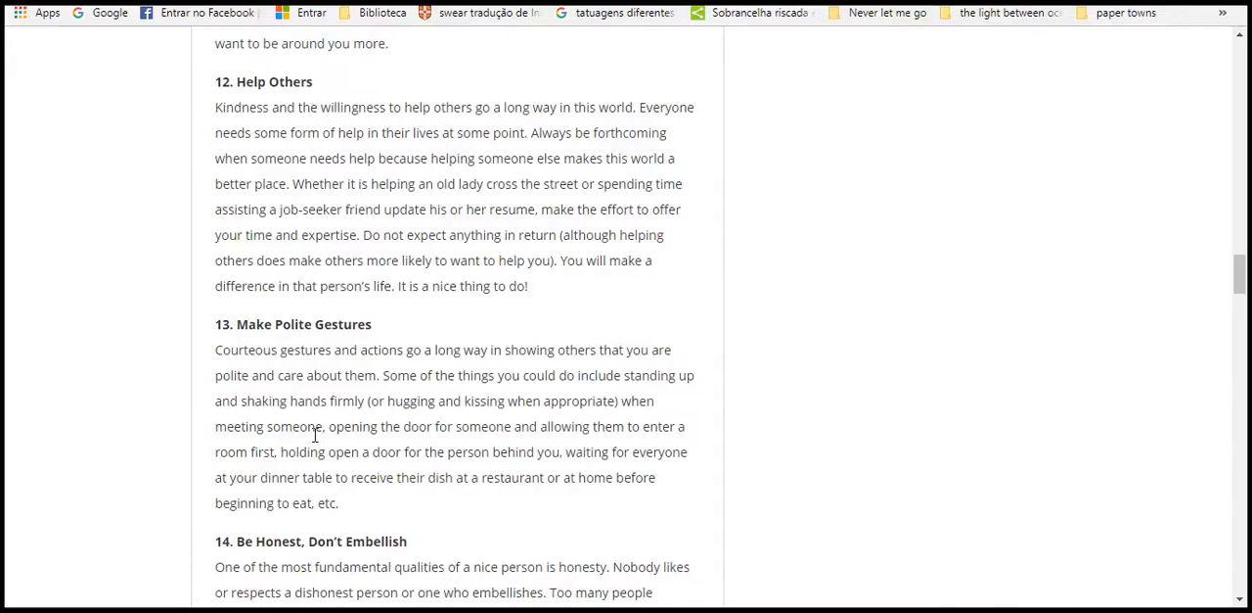
scroll(315, 434, "down", 2)
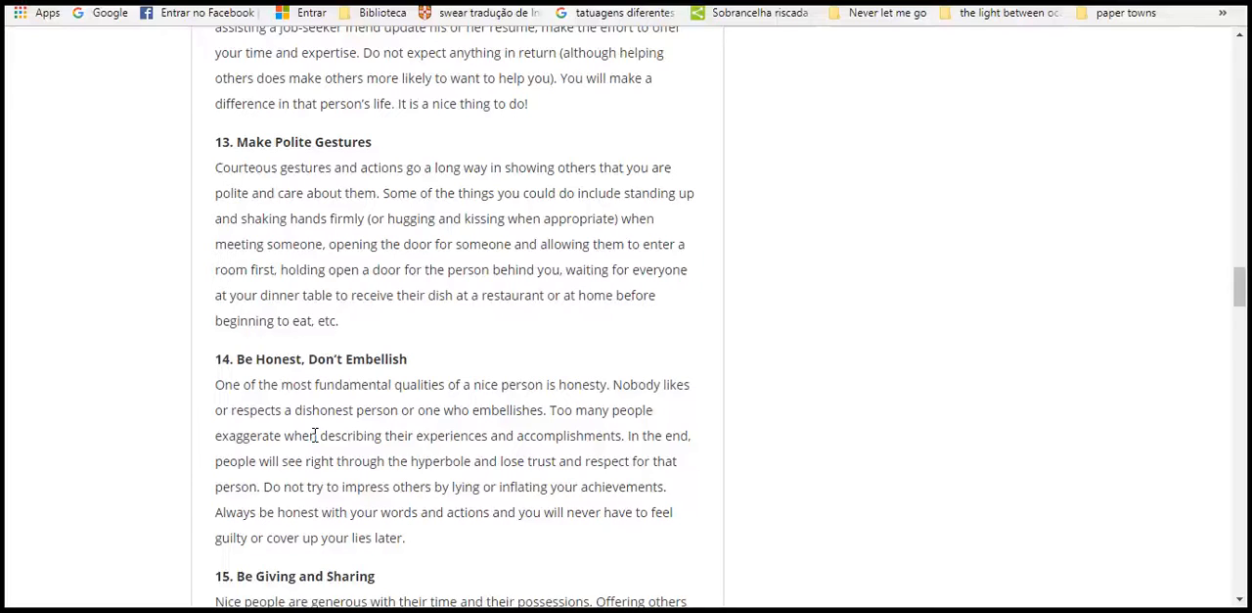
scroll(315, 436, "down", 3)
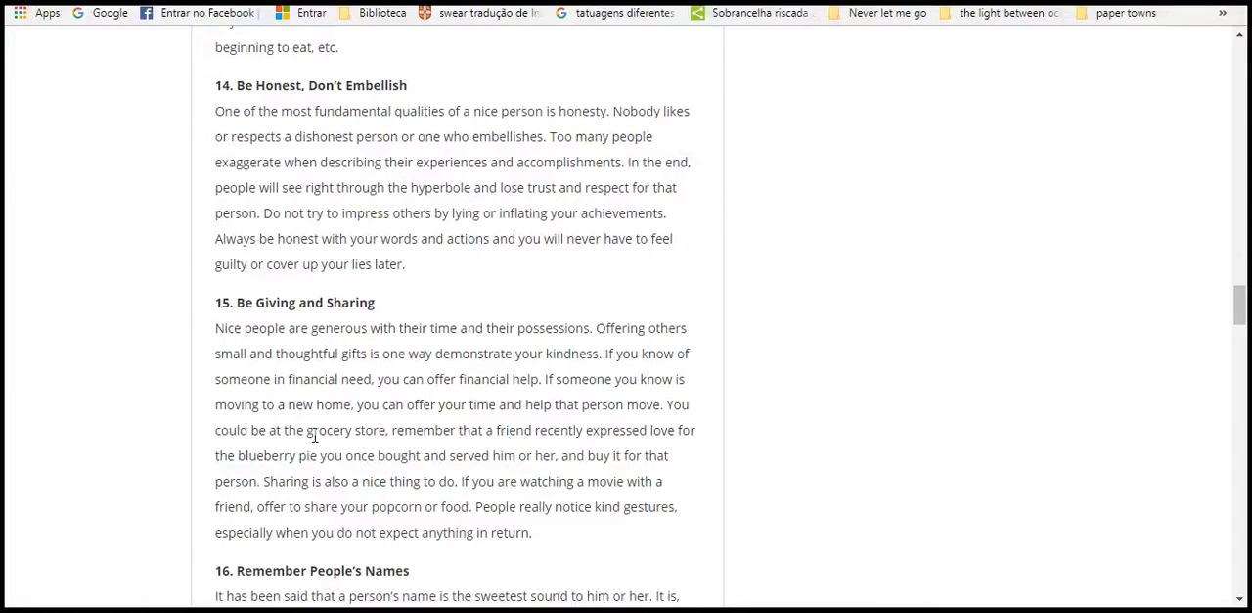
scroll(314, 435, "down", 5)
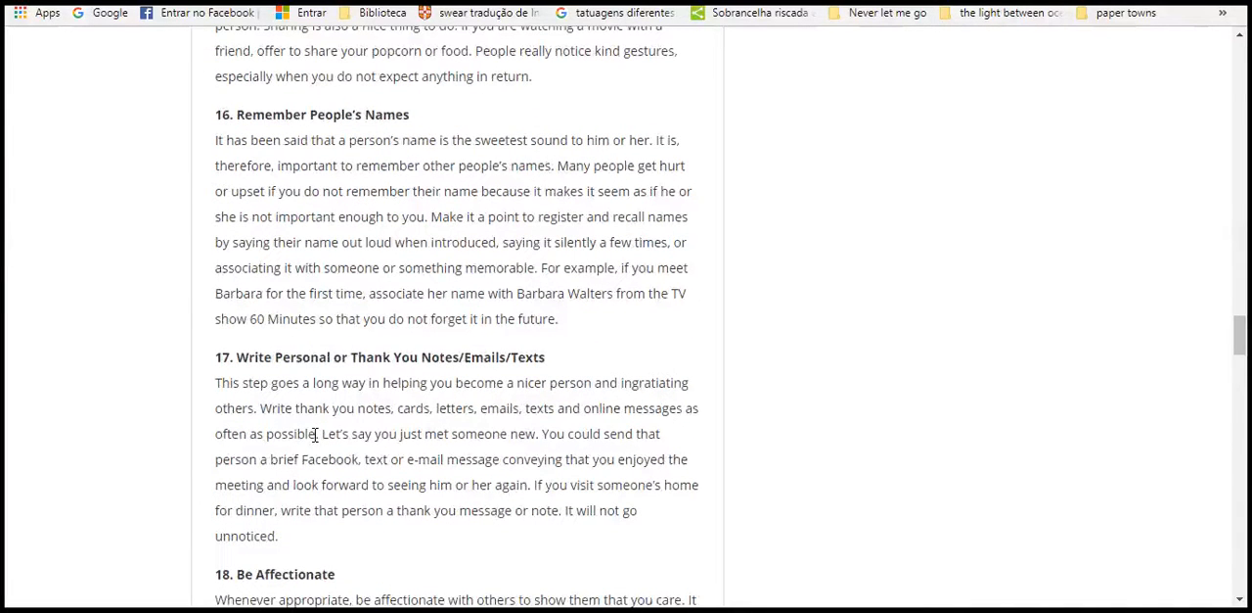